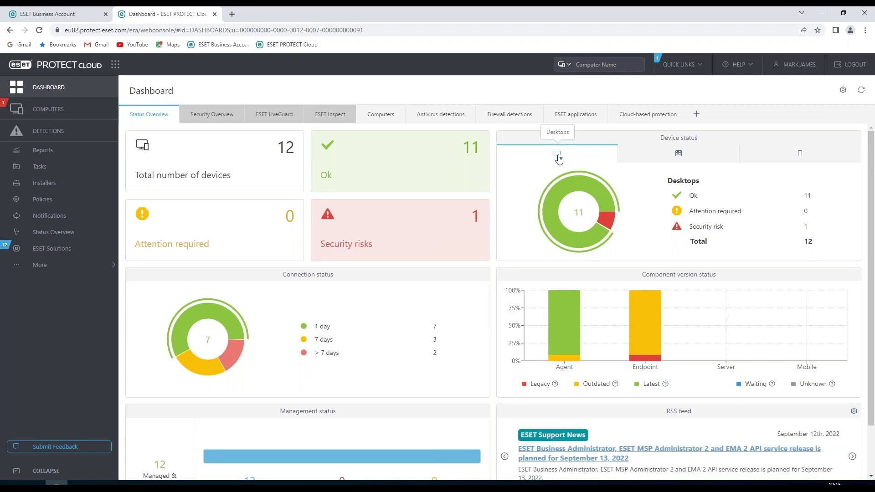
pyautogui.click(682, 155)
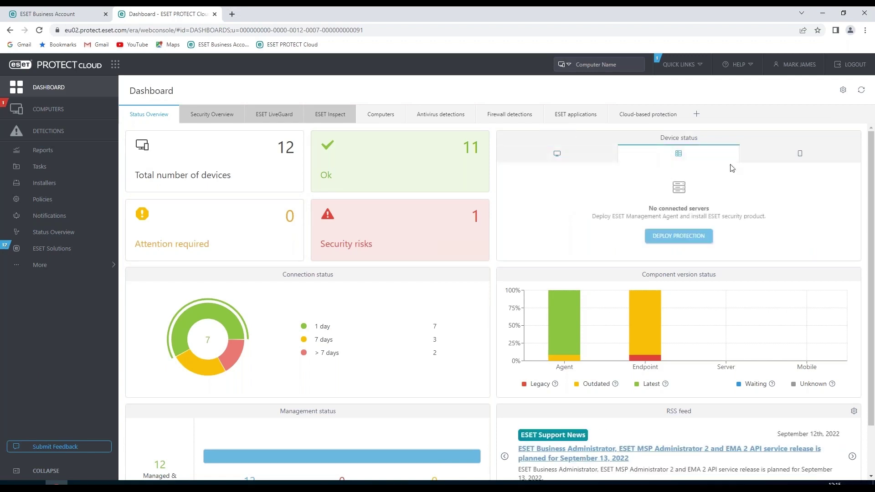
pyautogui.click(805, 160)
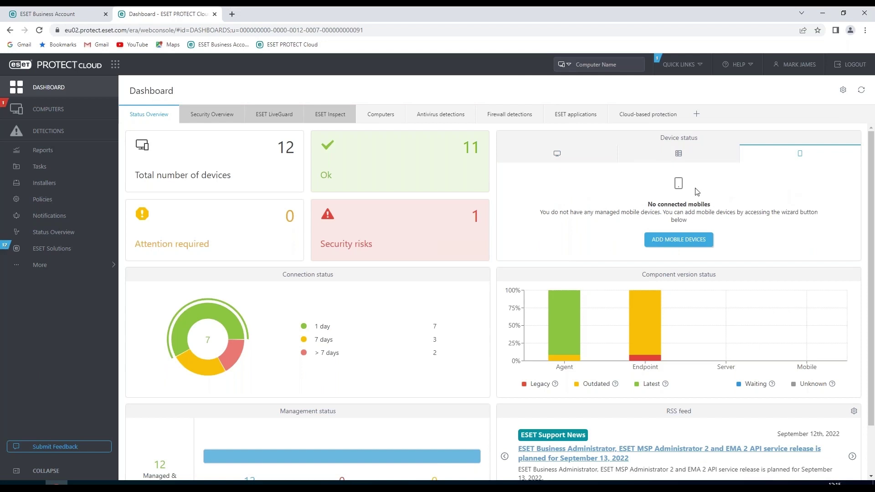
pyautogui.click(561, 158)
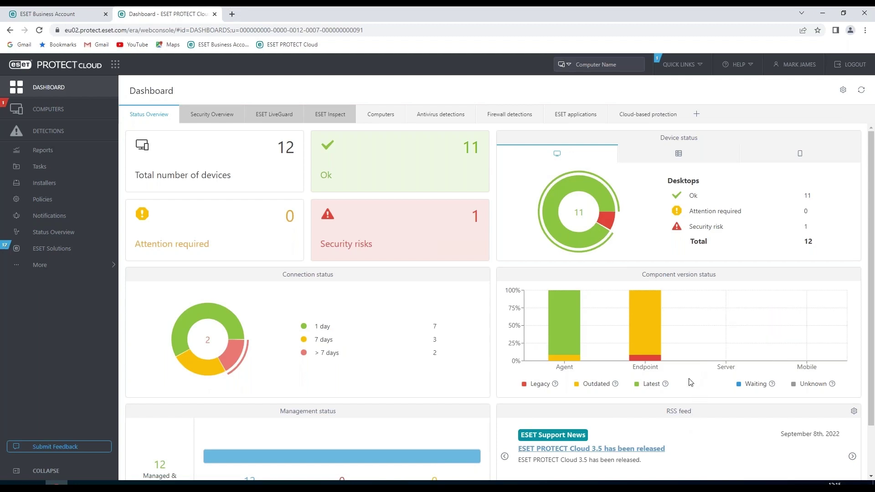
pyautogui.scroll(-2, 689, 388)
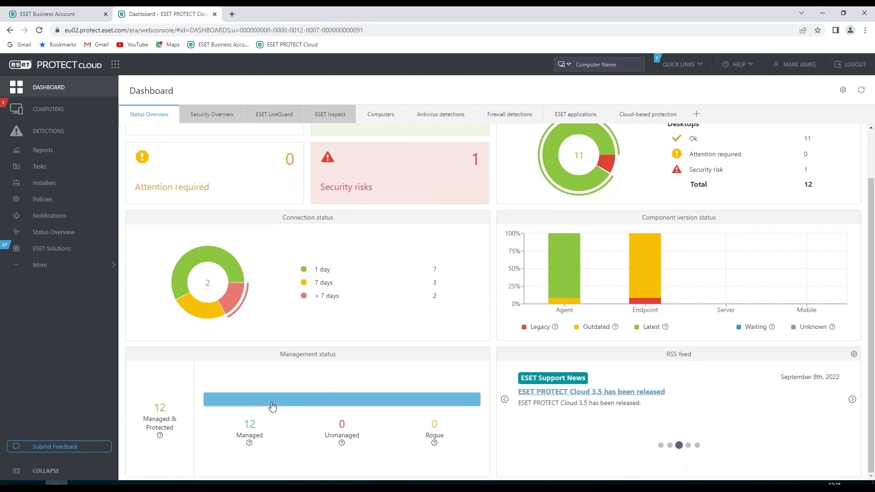
# Show the MJTest group's computers in the Computers view with the product category filter cleared.
pyautogui.click(50, 110)
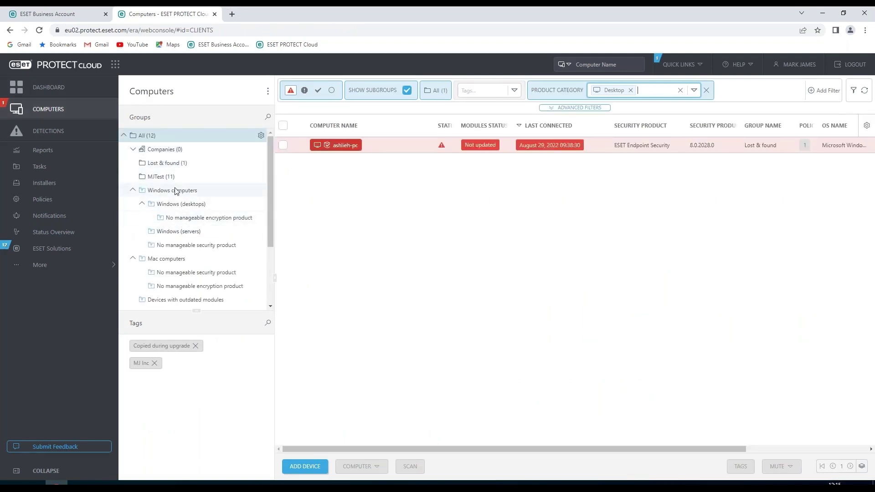
pyautogui.click(165, 164)
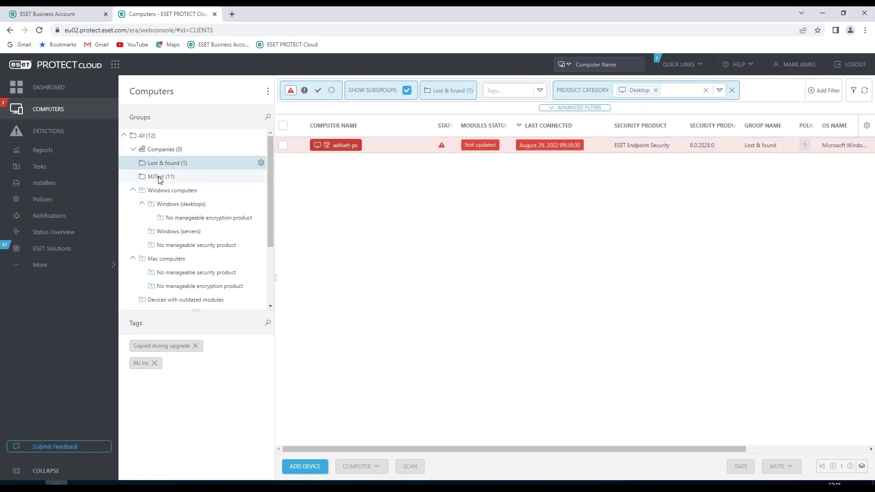
pyautogui.click(160, 179)
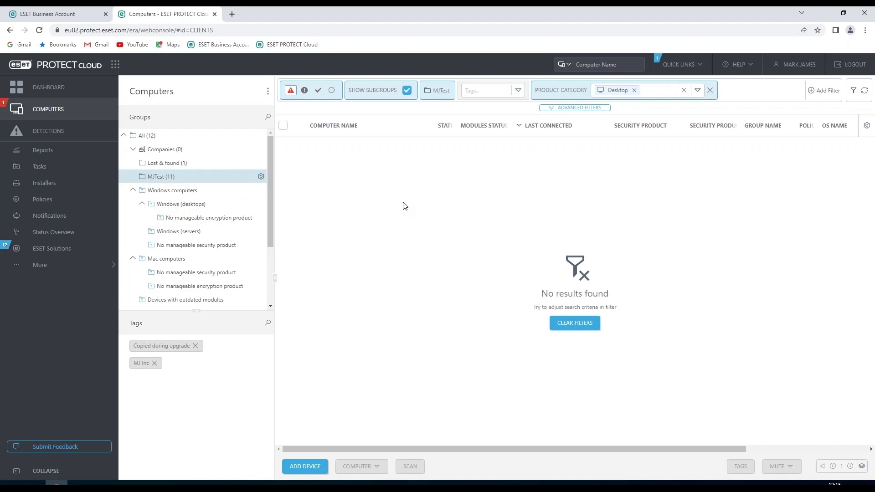
pyautogui.click(572, 323)
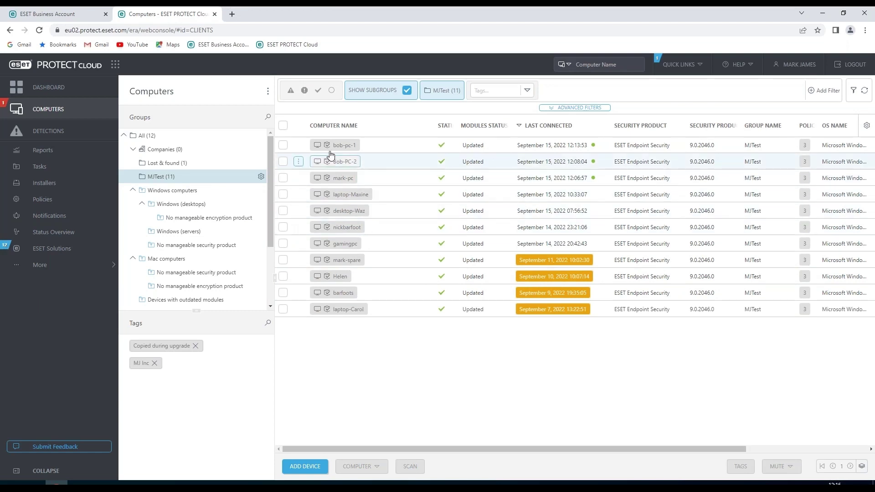
# Select the first computer and review its available actions, then dismiss the menu.
pyautogui.click(283, 146)
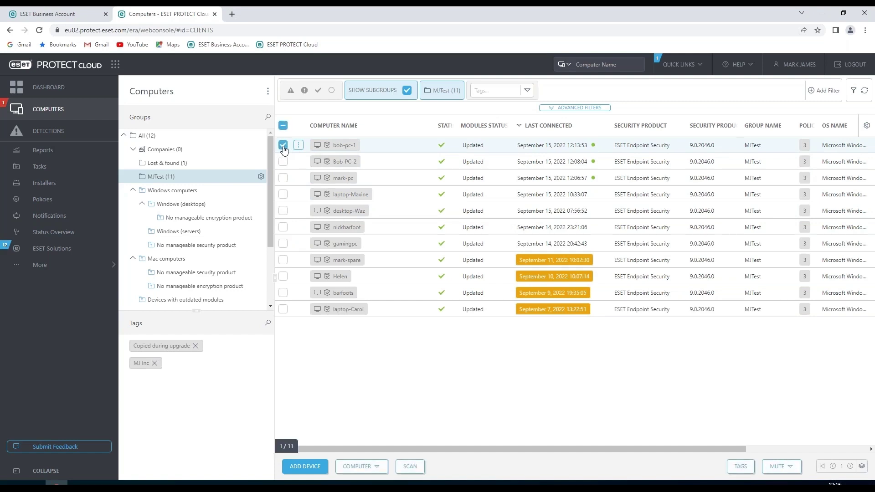
pyautogui.click(366, 466)
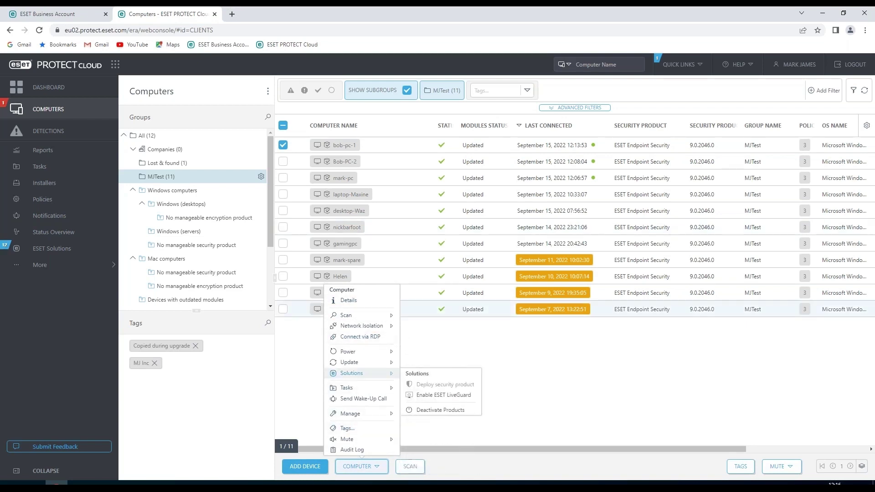
pyautogui.click(424, 354)
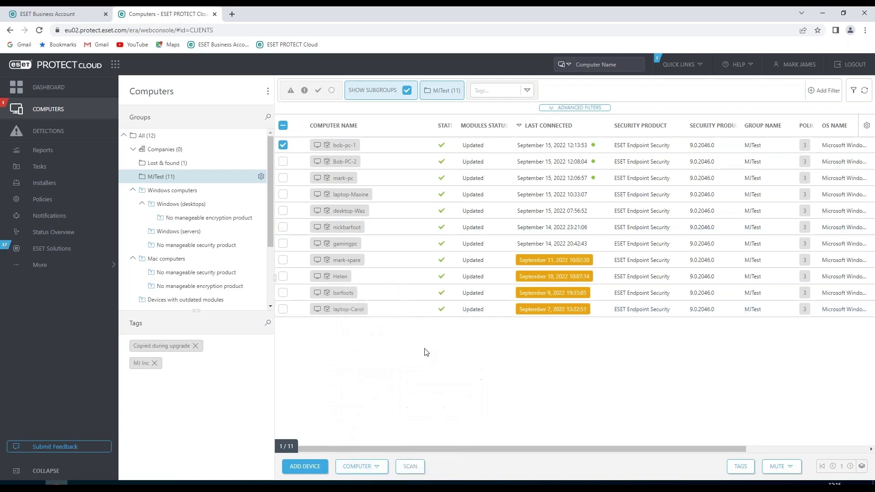
pyautogui.click(45, 133)
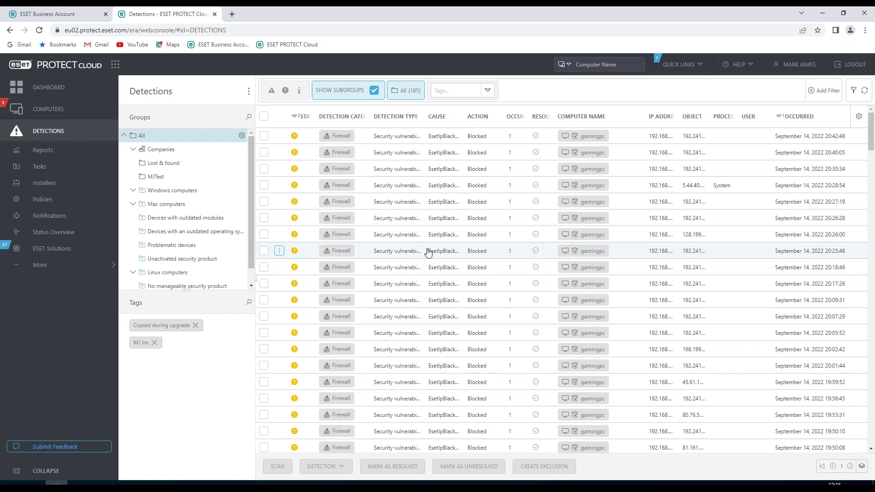
pyautogui.scroll(-7, 429, 250)
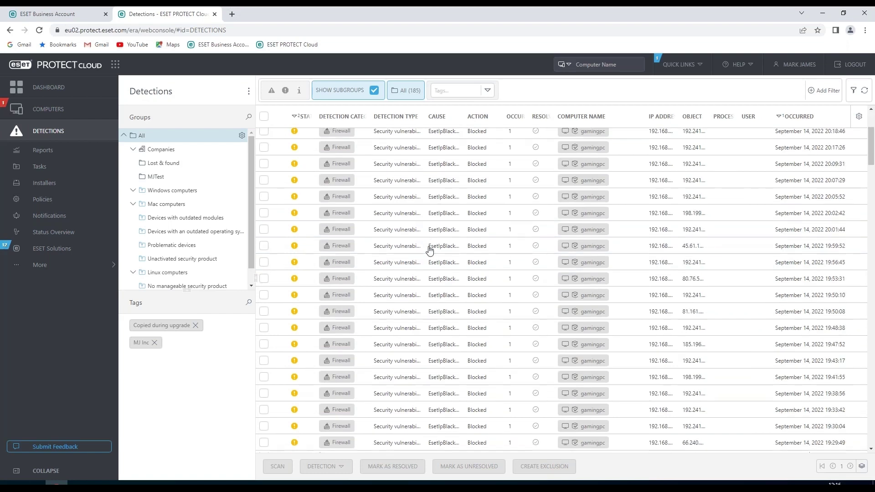
pyautogui.scroll(-7, 295, 226)
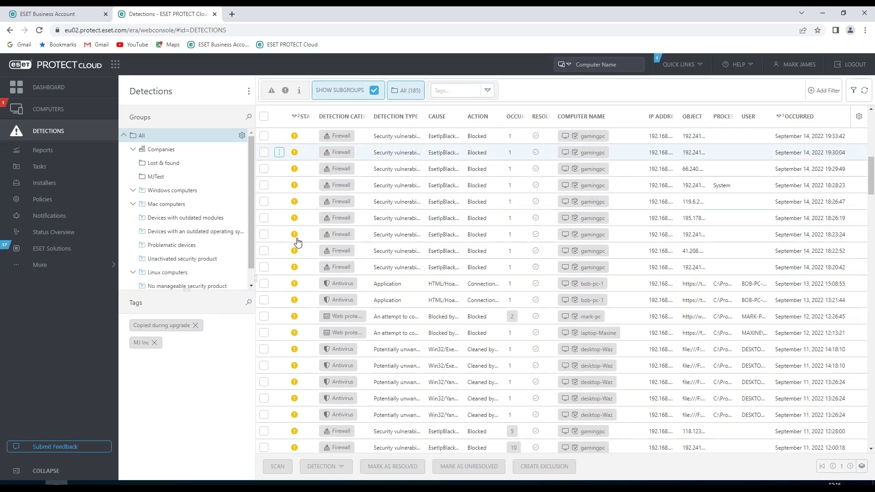
pyautogui.scroll(-7, 299, 255)
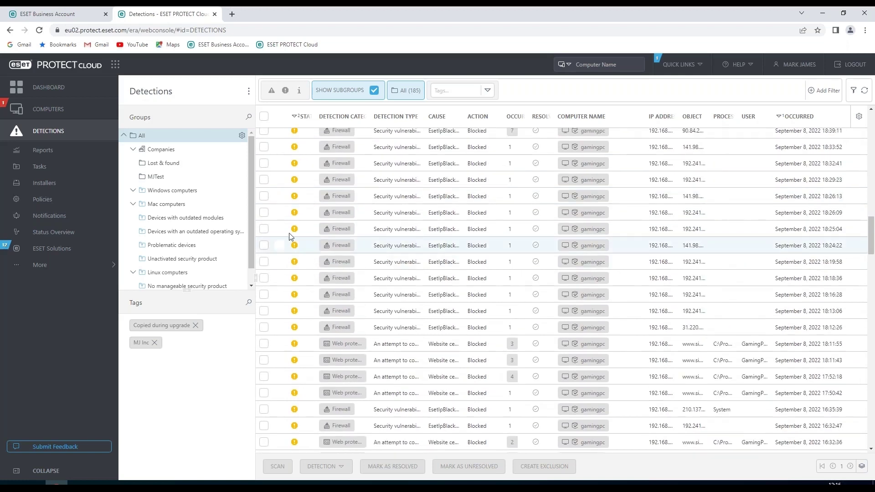
pyautogui.click(160, 150)
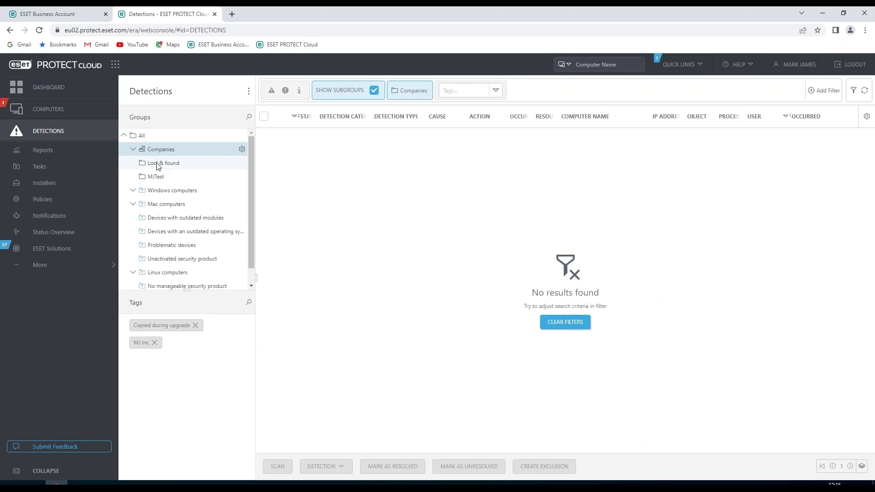
pyautogui.click(158, 165)
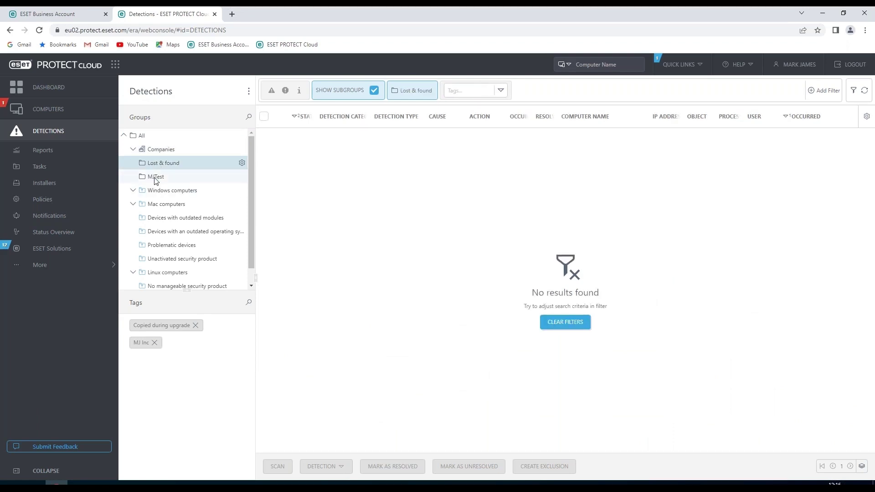
pyautogui.click(155, 177)
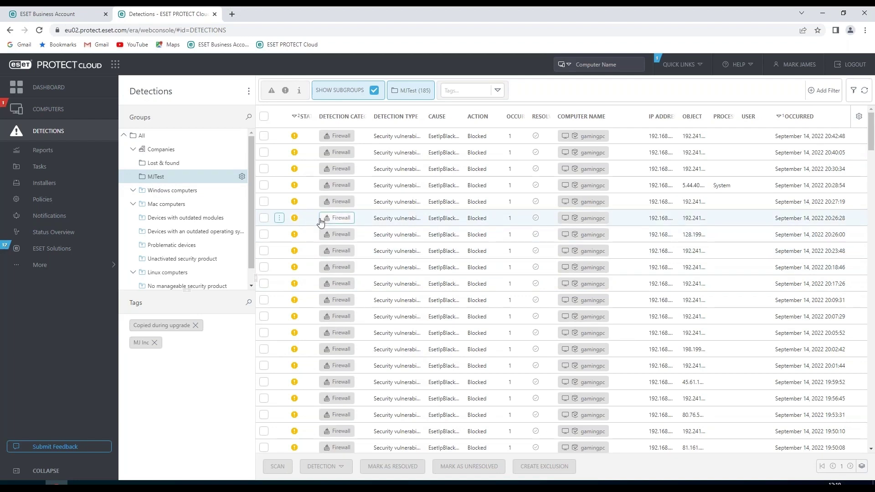
pyautogui.scroll(-6, 339, 264)
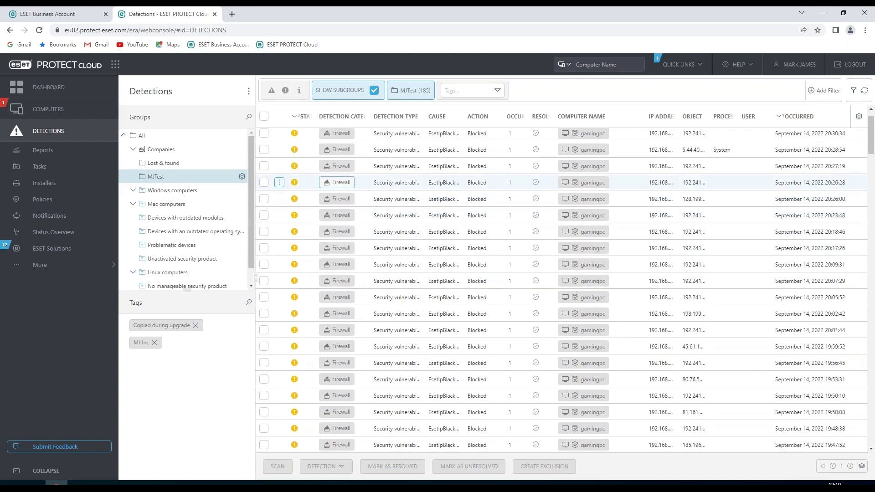
pyautogui.scroll(-10, 335, 308)
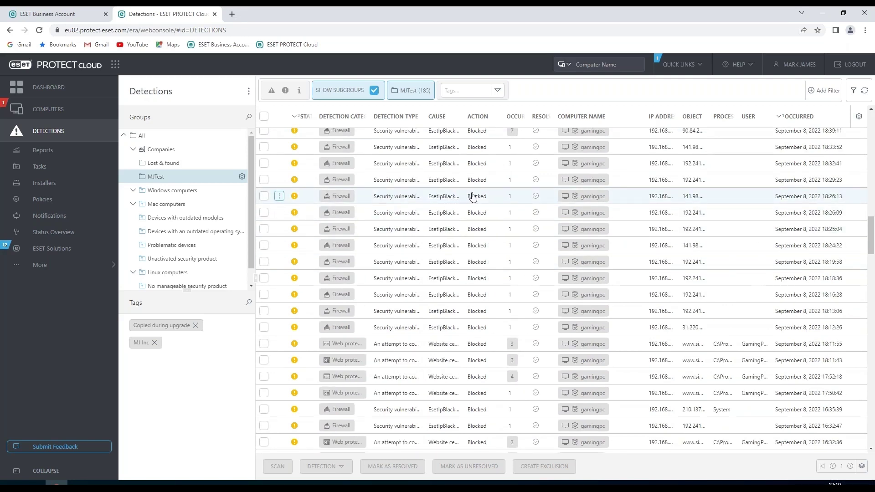
pyautogui.scroll(4, 484, 295)
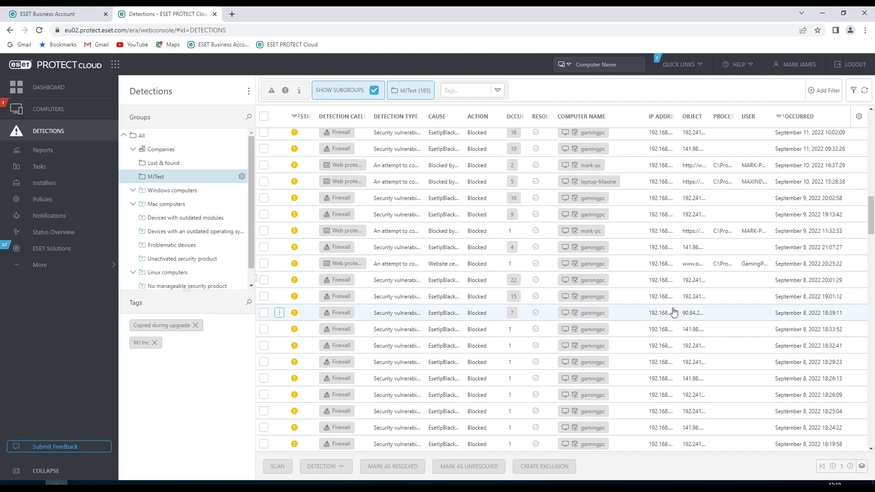
# Go to Reports and view the two finished scheduled reports.
pyautogui.click(40, 152)
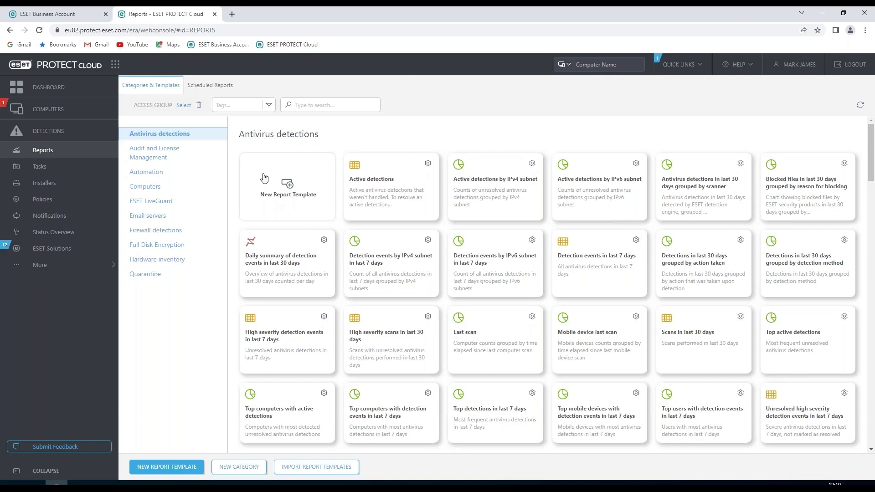
pyautogui.click(204, 88)
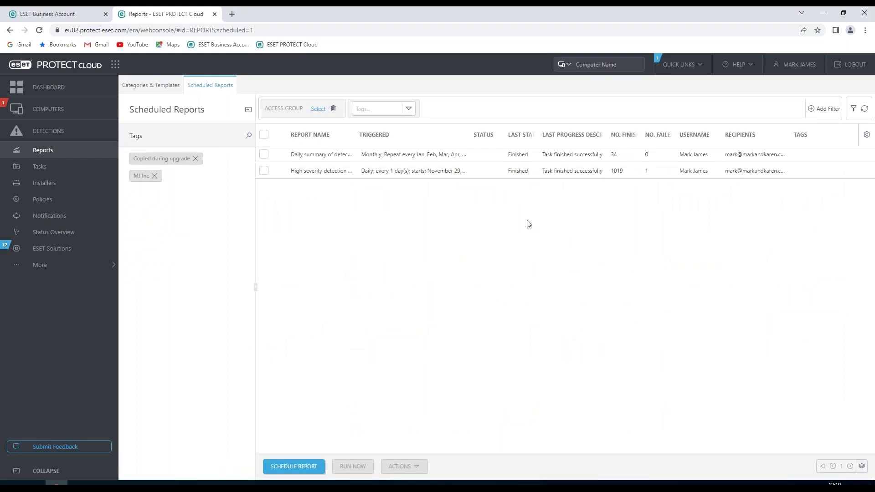
# Open the Tasks page to see the completed Modules Update client task.
pyautogui.click(40, 167)
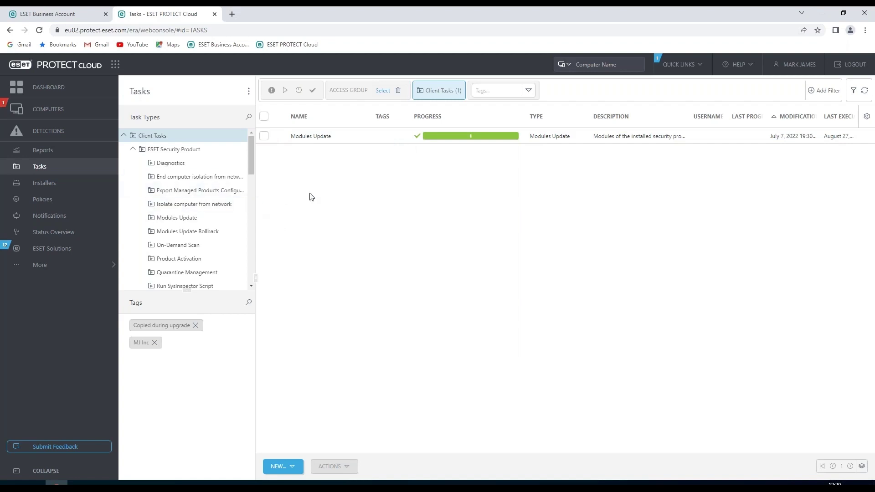
# Open Installers to see the three ESET Endpoint live installers, two expired.
pyautogui.click(42, 186)
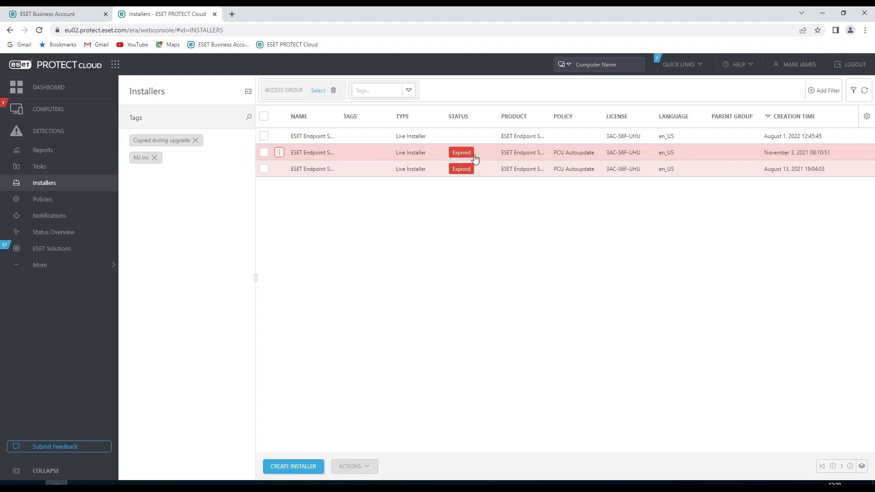
# Open Policies to view the PCU Autoupdate policy for ESET Endpoint for Windows.
pyautogui.click(40, 201)
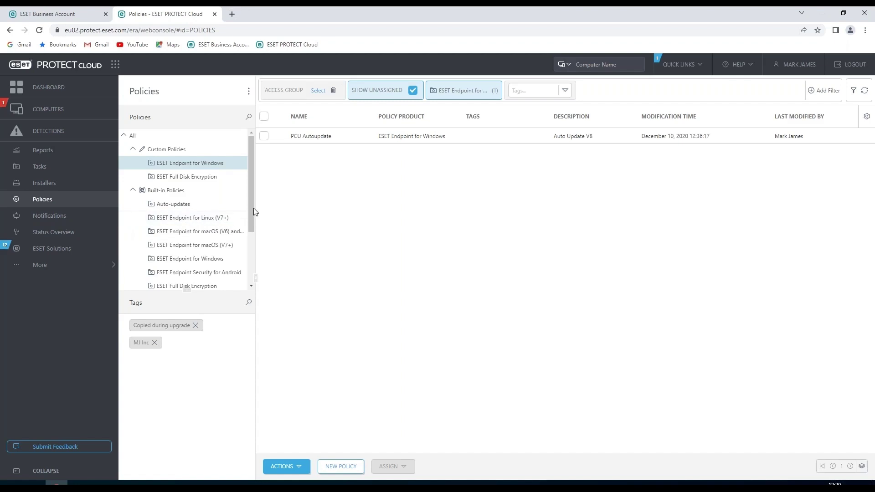
# Open Notifications and scroll through the enabled and disabled notification rules.
pyautogui.click(43, 219)
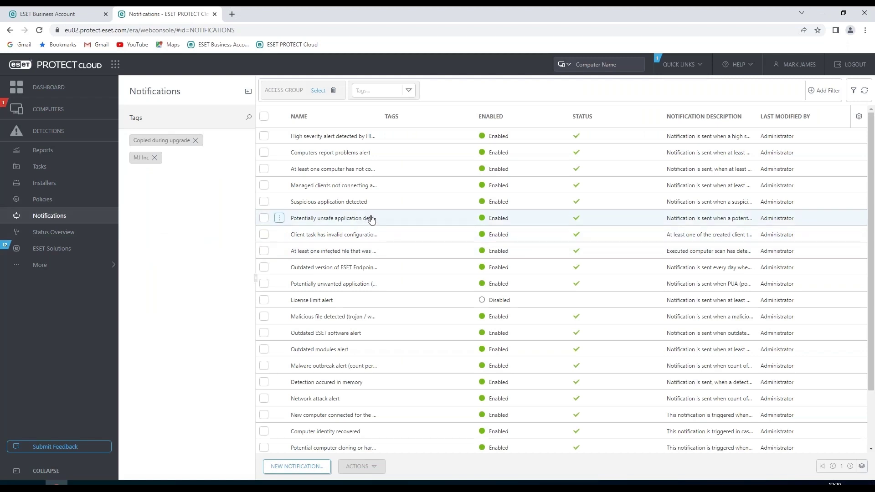
pyautogui.scroll(-1, 394, 218)
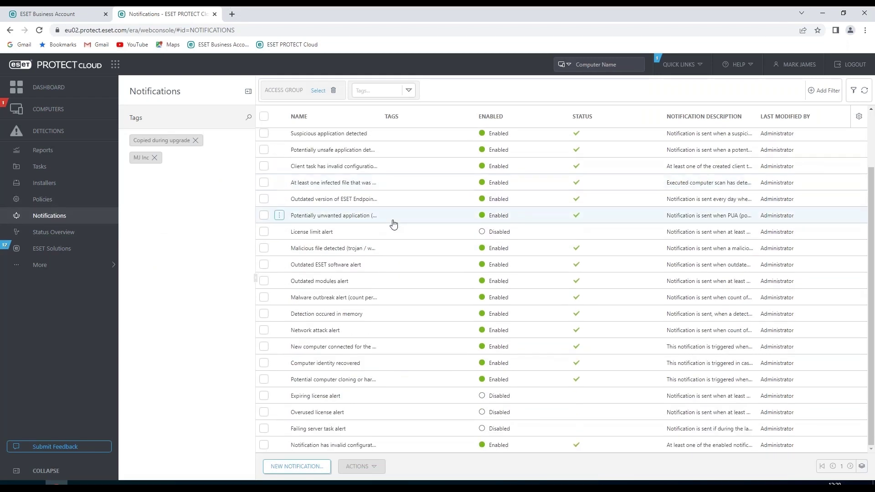
pyautogui.scroll(2, 379, 284)
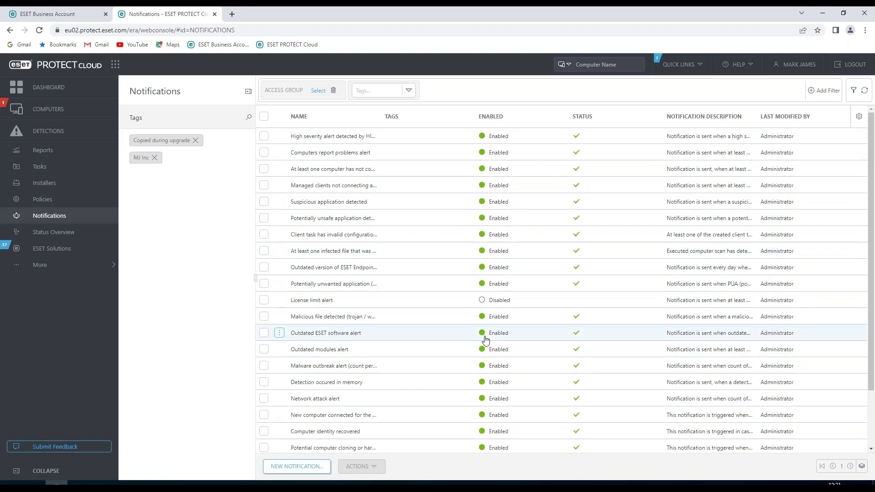
# Open Status Overview showing 4 available licenses, 12 computers and 0 mobile devices.
pyautogui.click(50, 235)
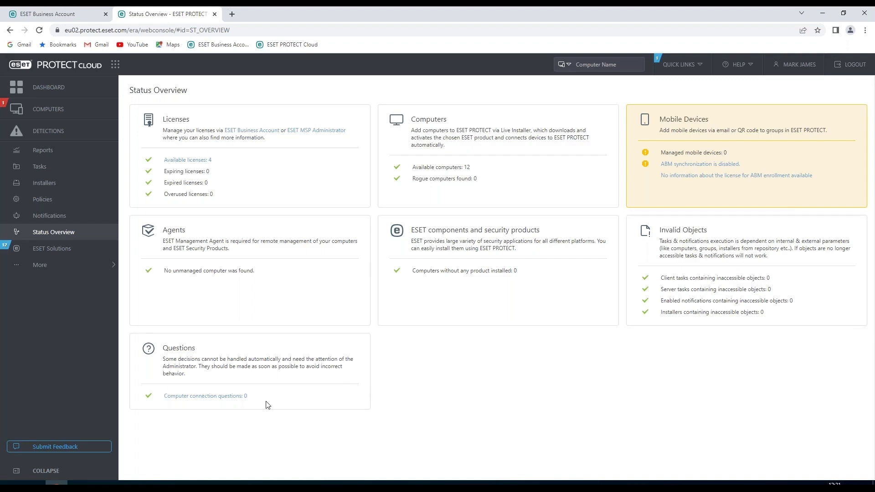
# Open ESET Solutions showing LiveGuard Advanced for 12 devices and Full Disk Encryption for 10.
pyautogui.click(44, 252)
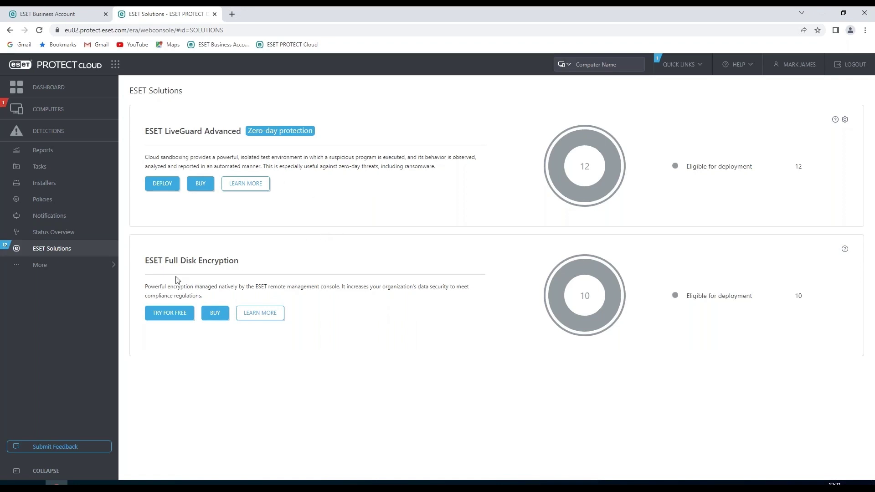
# Expand More in the sidebar to reveal Submitted Files, Exclusions, Quarantine, Users, Audit Log and Settings.
pyautogui.click(74, 267)
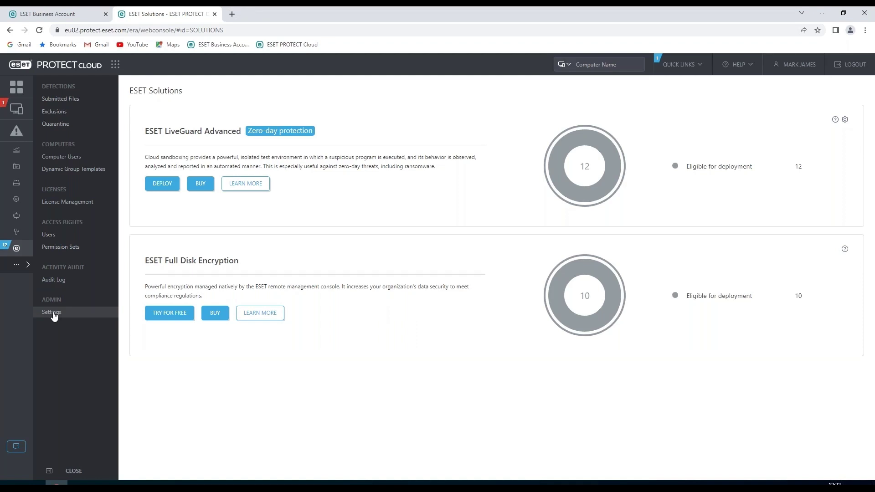
pyautogui.click(701, 65)
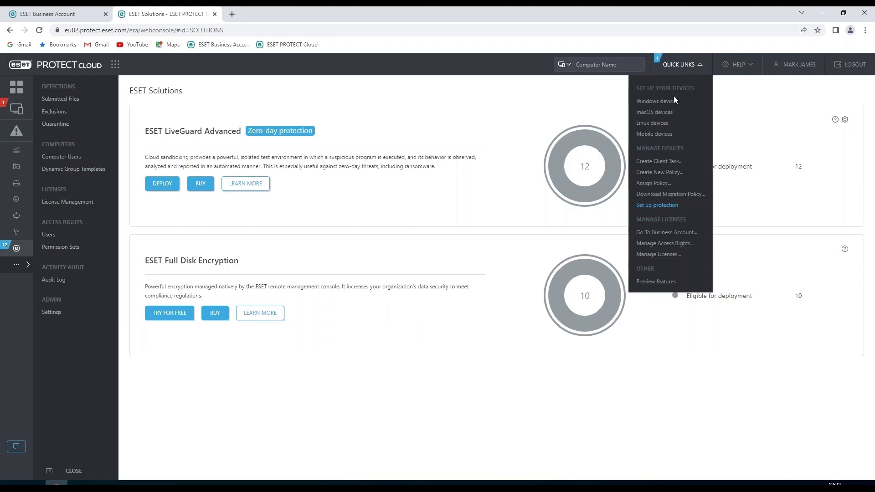
pyautogui.click(749, 66)
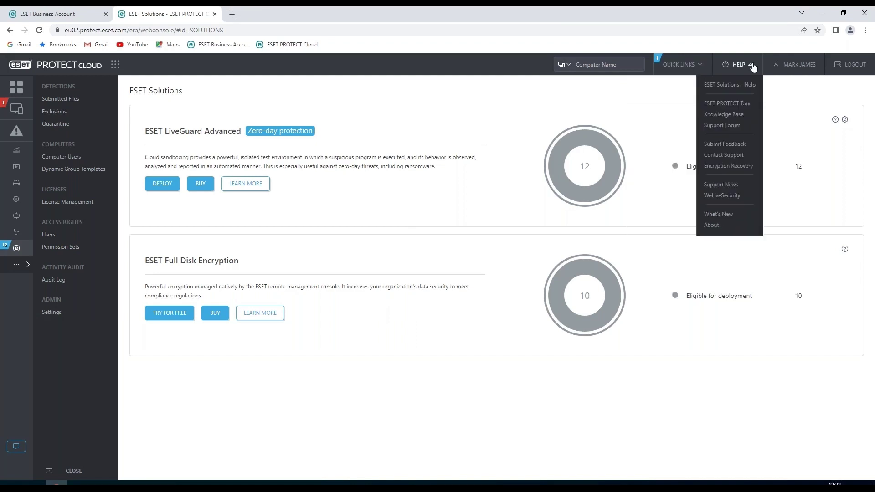